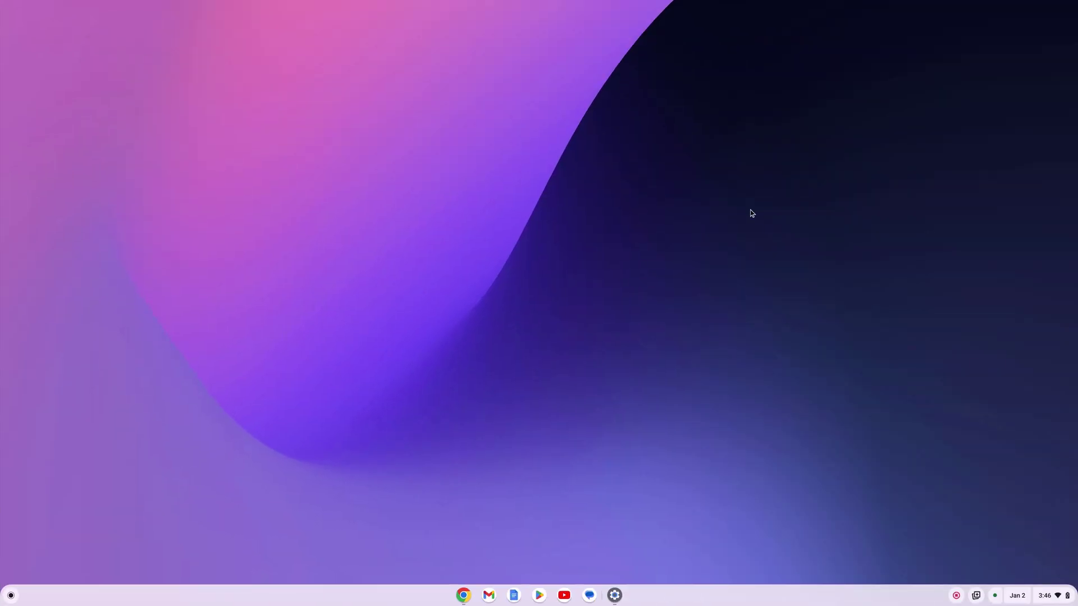
- Launch Settings from the app launcher, then reopen it via the quick settings gear
{"action": "left_click", "coordinate": [11, 595]}
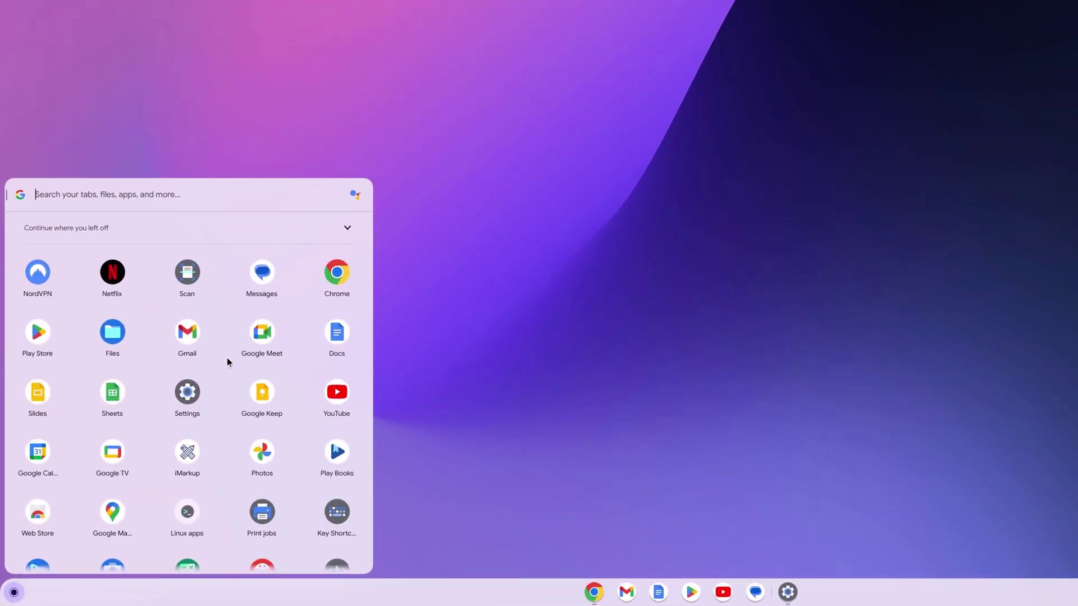
{"action": "left_click", "coordinate": [190, 402]}
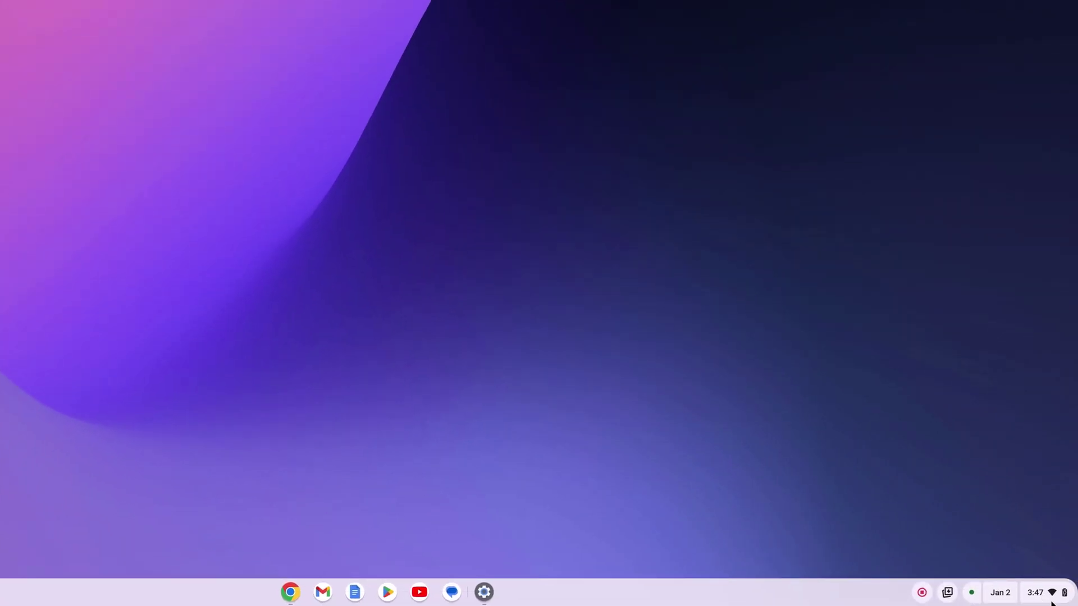
{"action": "left_click", "coordinate": [1052, 598]}
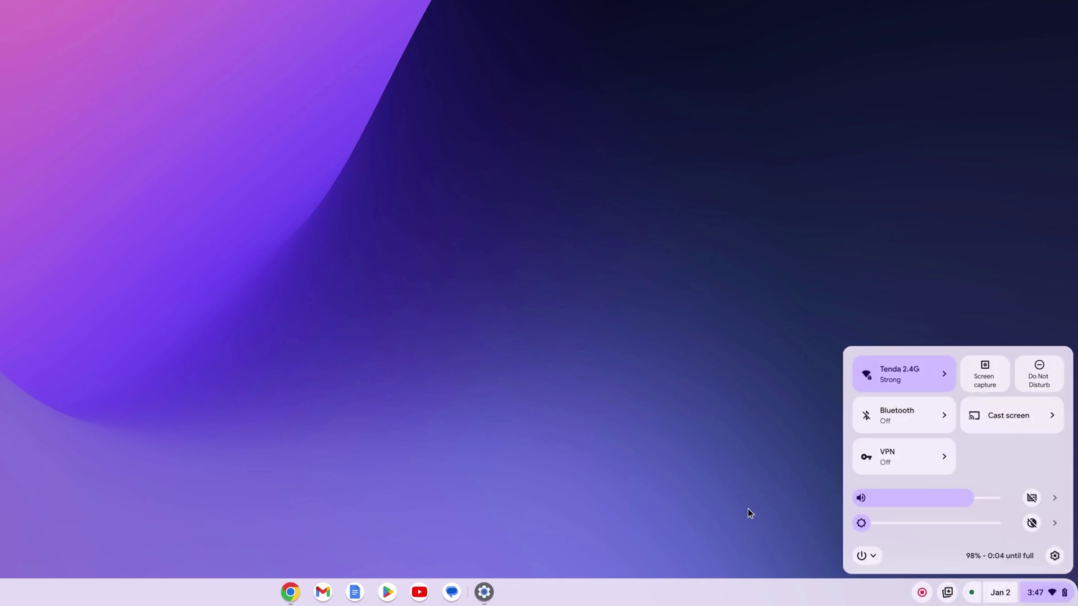
{"action": "left_click", "coordinate": [1055, 556]}
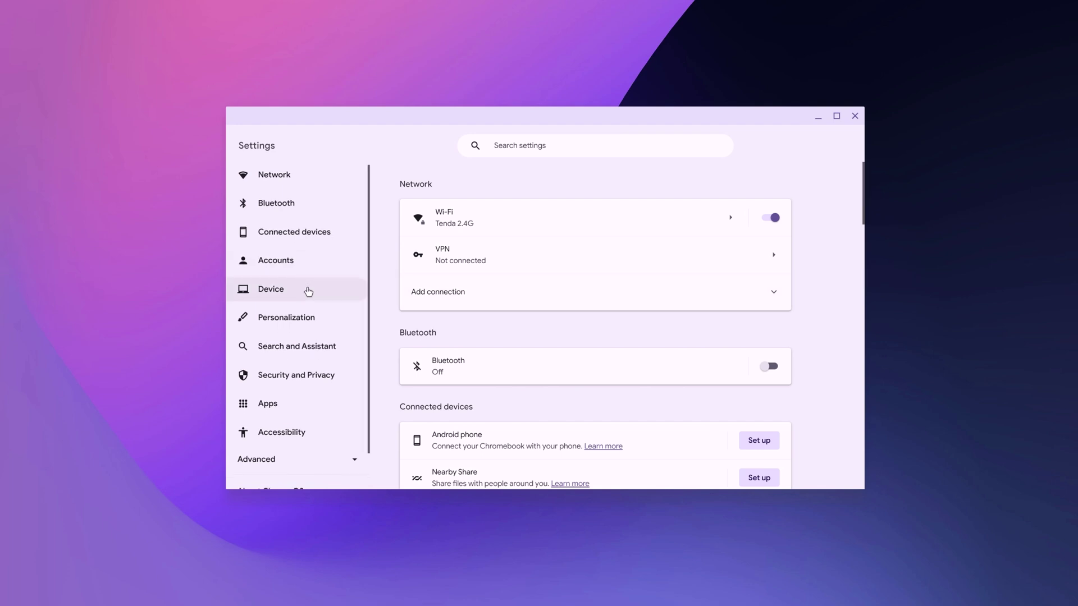
{"action": "scroll", "coordinate": [309, 296], "scroll_direction": "down", "scroll_amount": 1}
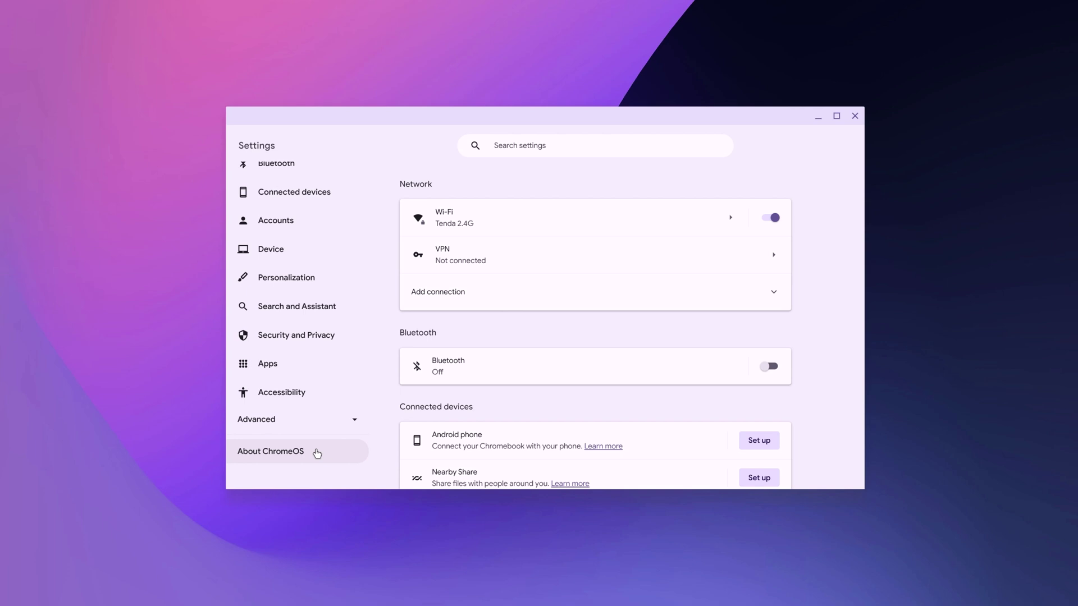
- Show the About ChromeOS page from the Settings sidebar
{"action": "left_click", "coordinate": [314, 452]}
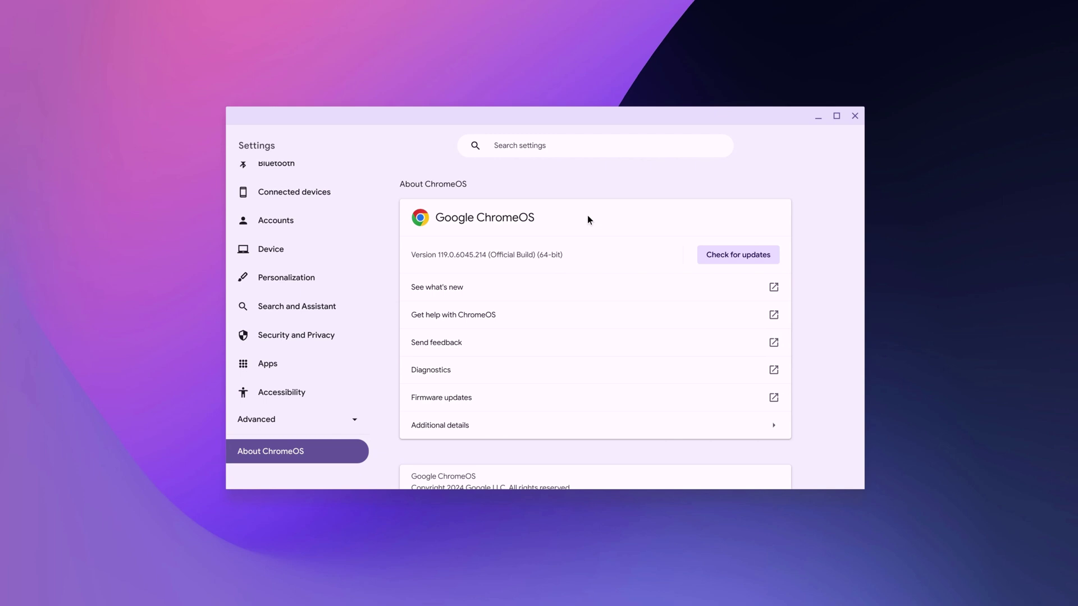
- Run Check for updates until 'Your Chromebook is up to date' is reported
{"action": "left_click", "coordinate": [745, 264]}
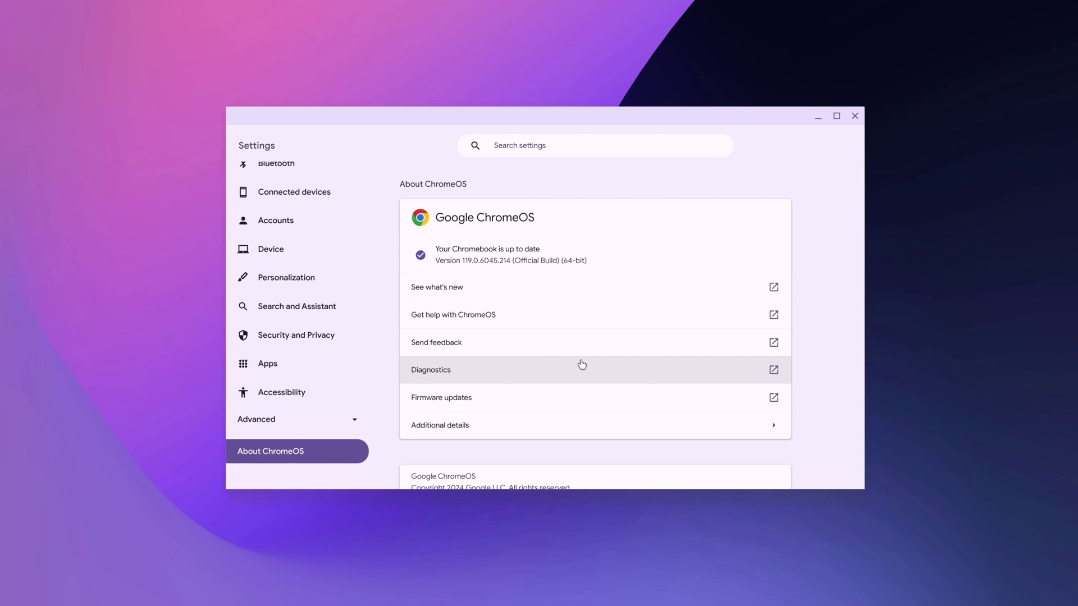
{"action": "left_click", "coordinate": [743, 261]}
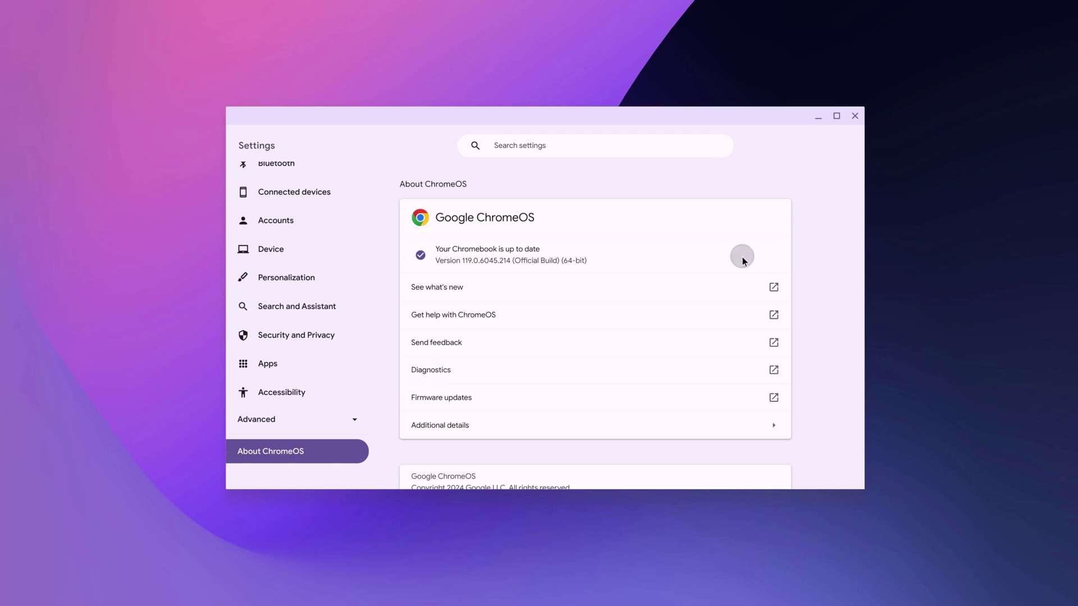